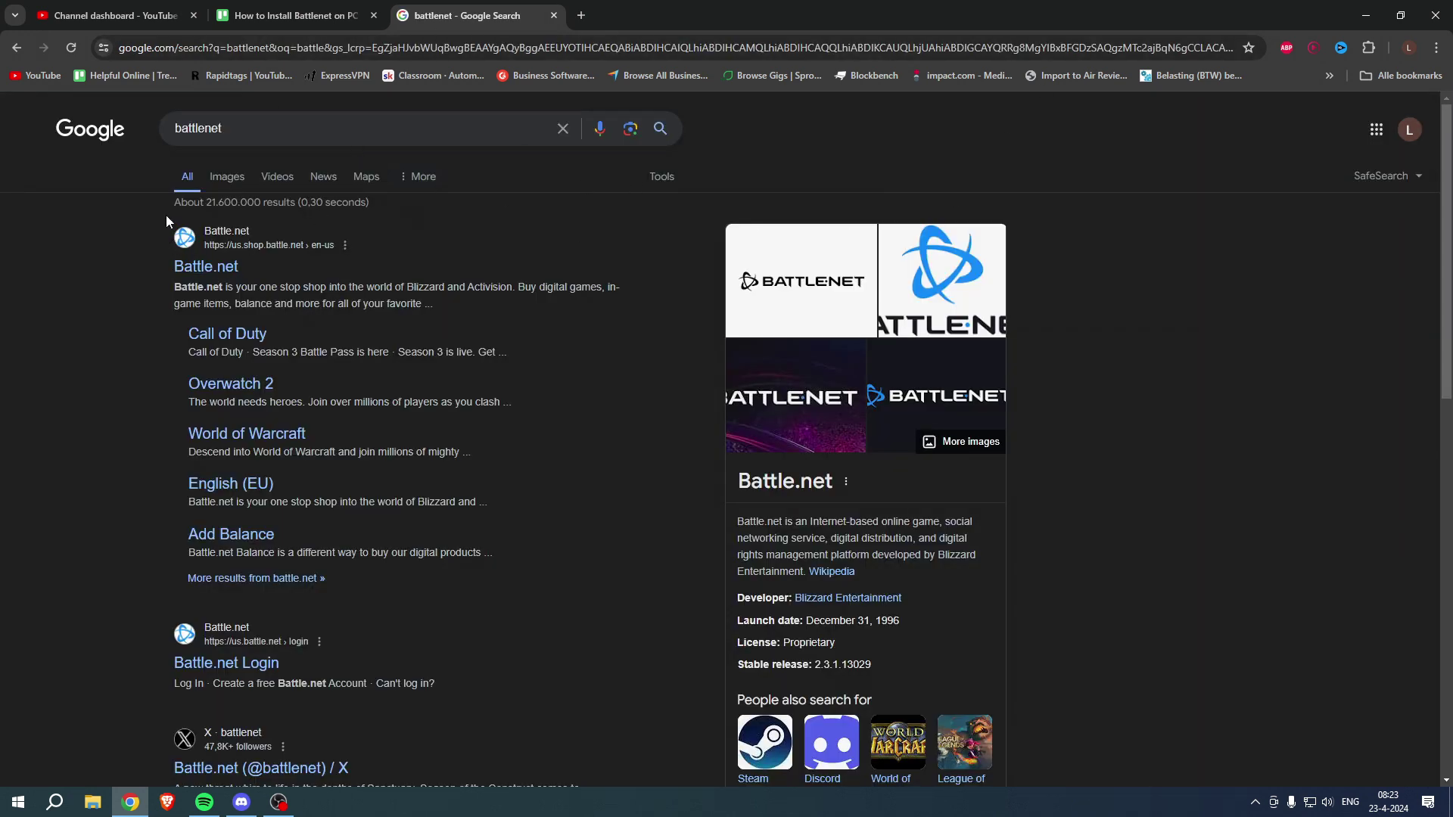
# Step: Download Battle.net-Setup.exe from the official Battle.net site and run it from Chrome's downloads
pyautogui.click(205, 274)
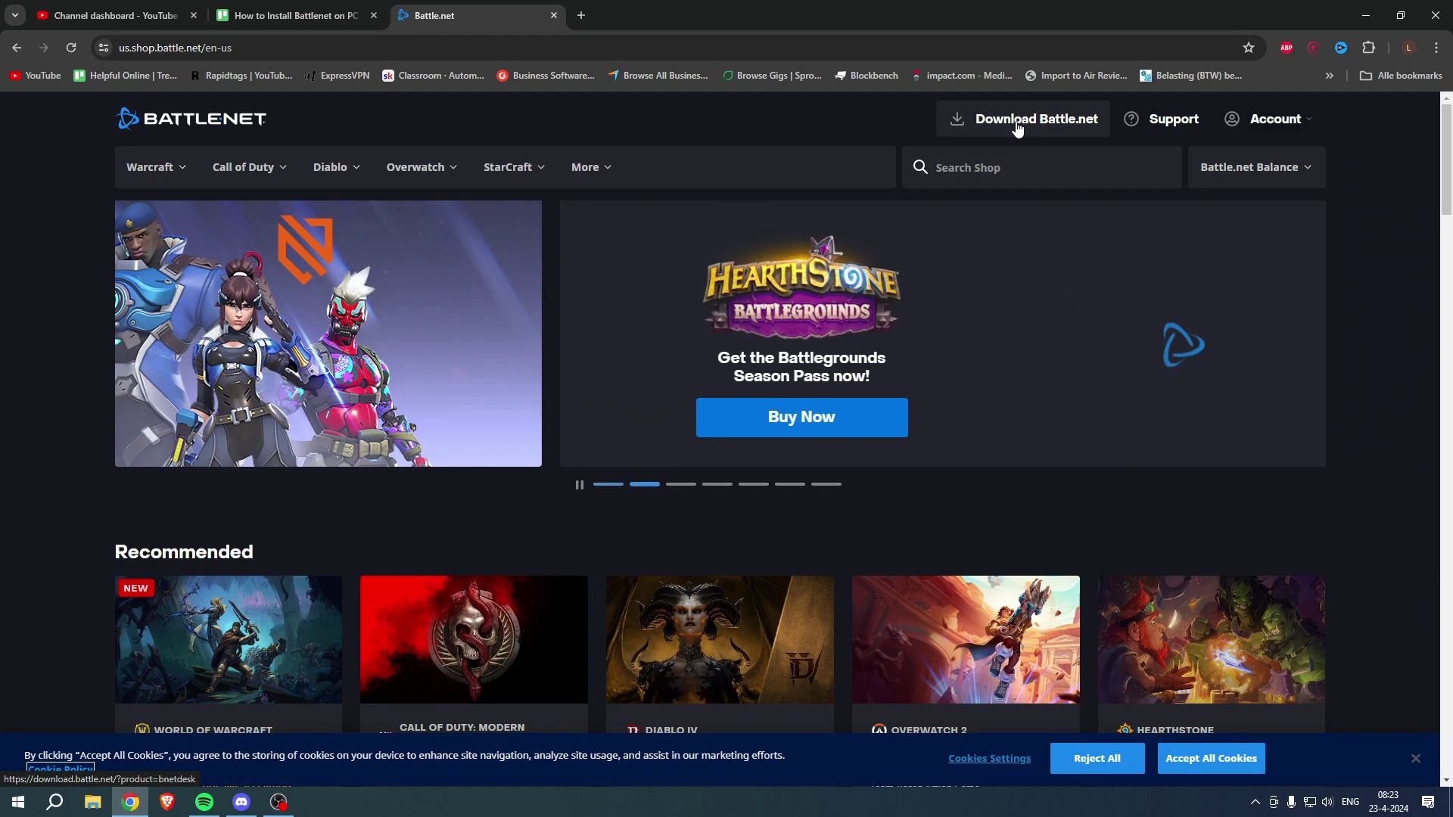
pyautogui.click(1029, 129)
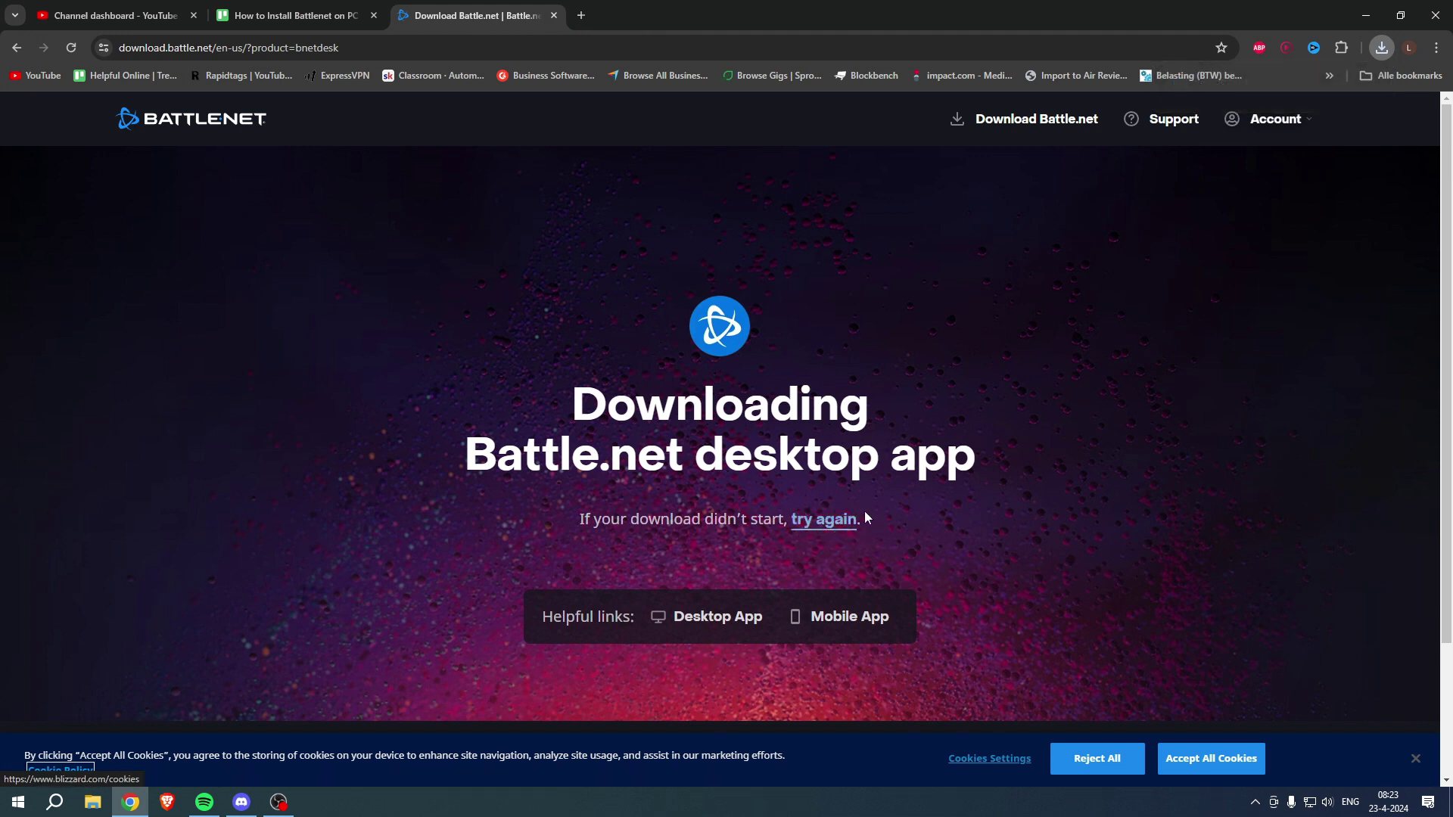
pyautogui.click(1379, 48)
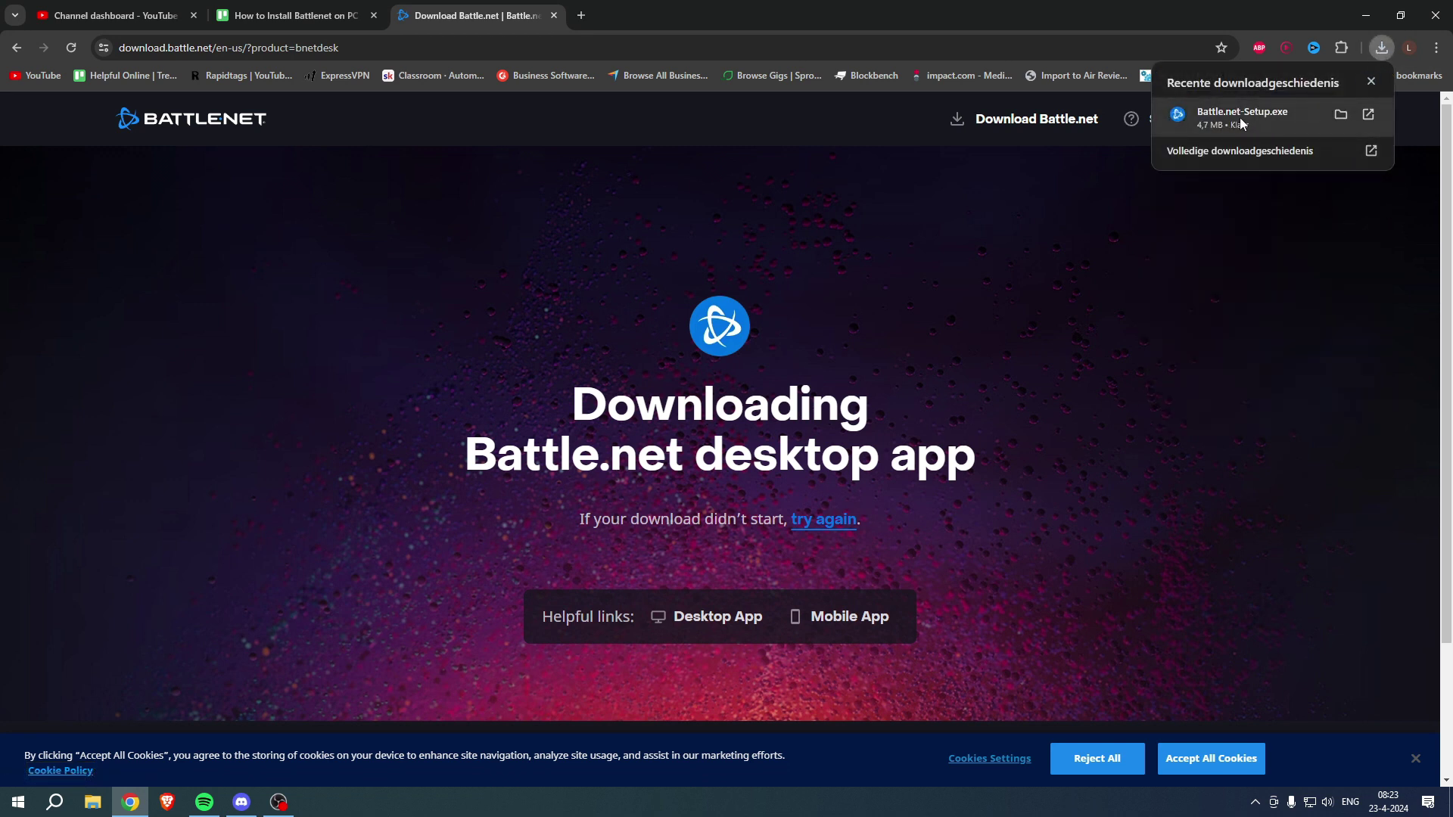
pyautogui.click(1264, 118)
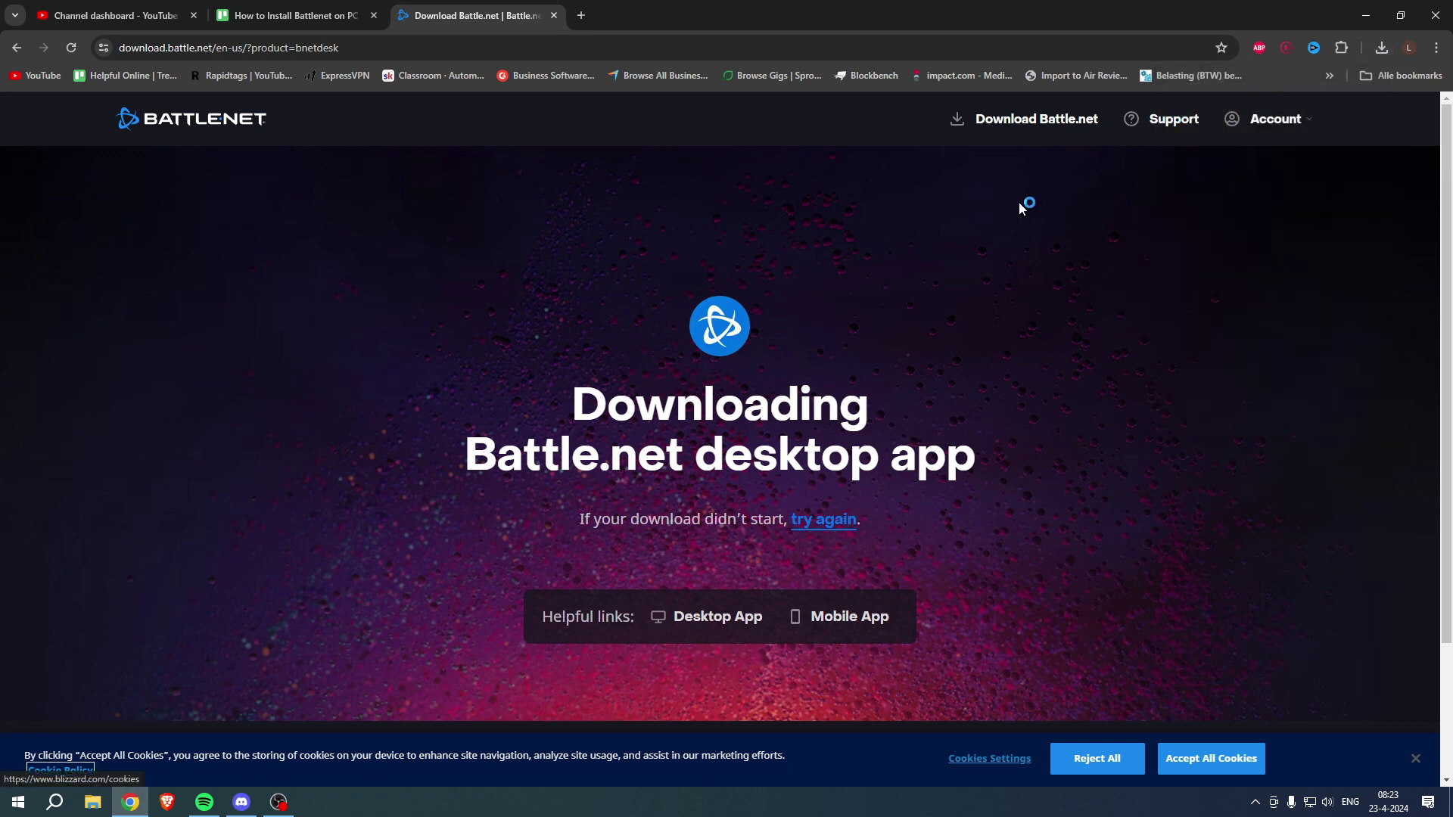
pyautogui.click(1365, 16)
# Step: Install Battle.net in English (US) at the default install location
pyautogui.moveTo(688, 212)
pyautogui.mouseDown()
pyautogui.moveTo(717, 230)
pyautogui.moveTo(698, 243)
pyautogui.mouseUp()
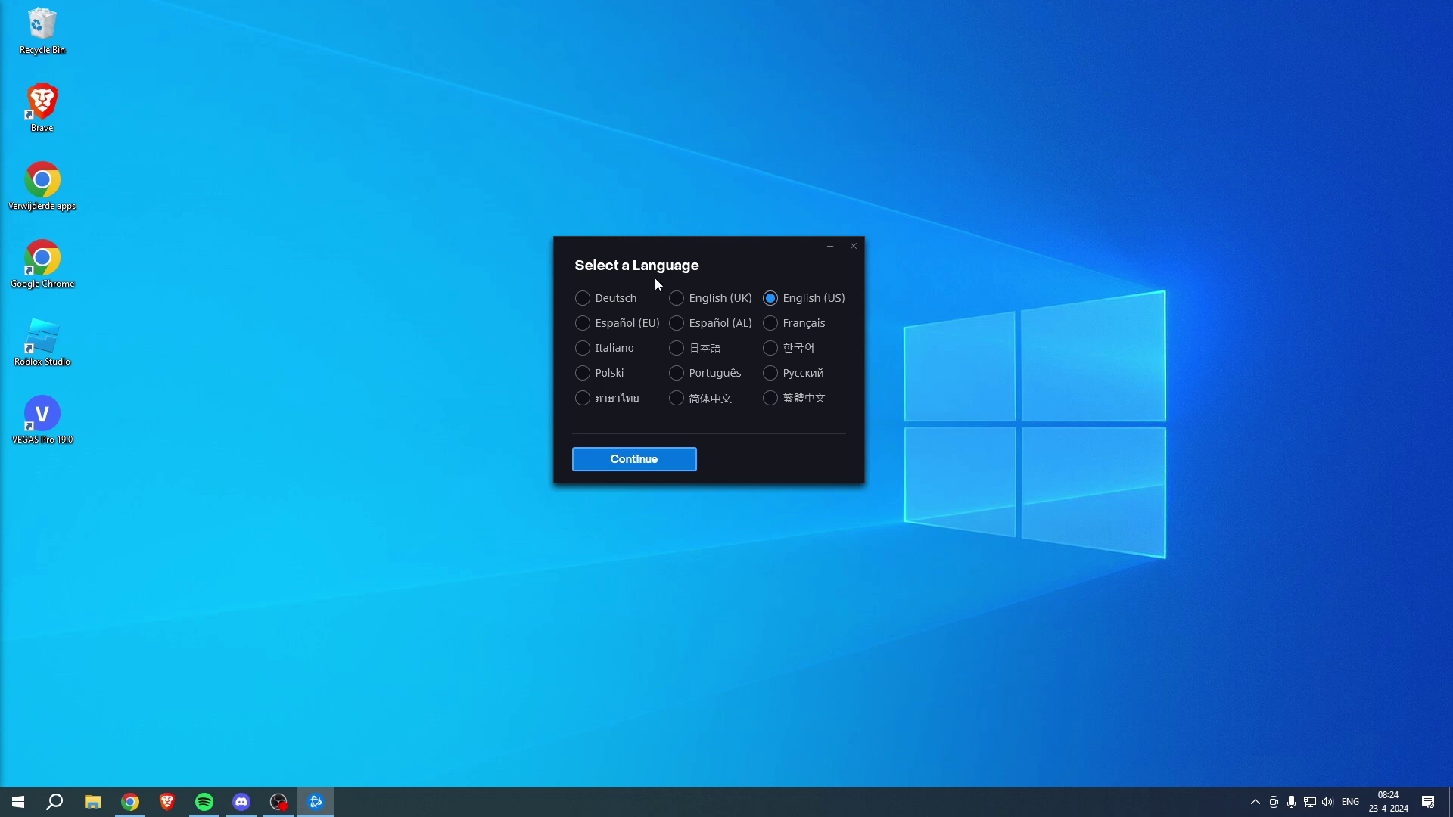
pyautogui.moveTo(715, 255); pyautogui.dragTo(717, 260)
pyautogui.click(669, 457)
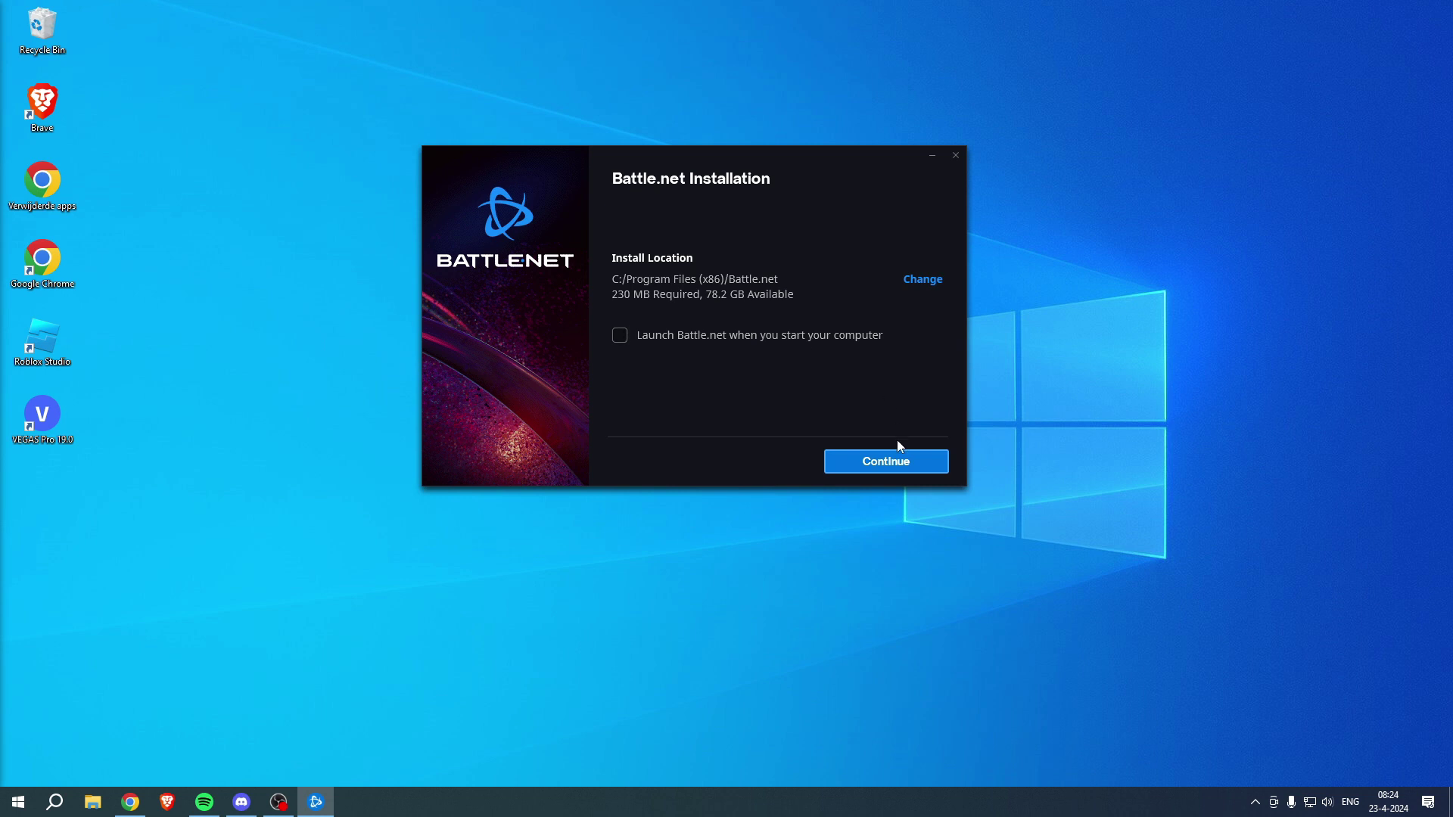
pyautogui.click(903, 471)
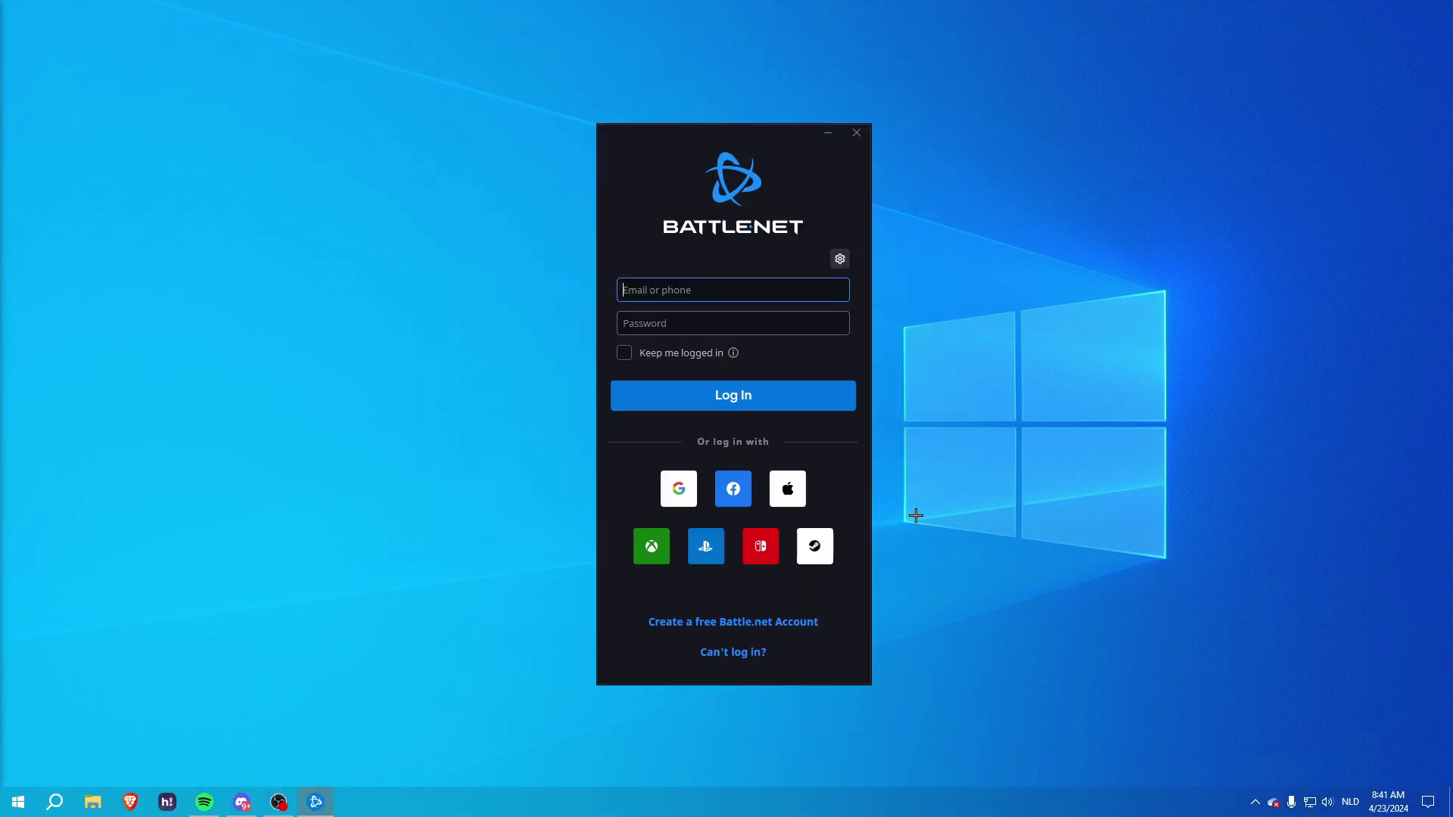
# Step: View the free-account sign-up form, then return to the Battle.net login screen
pyautogui.moveTo(715, 136); pyautogui.dragTo(716, 133)
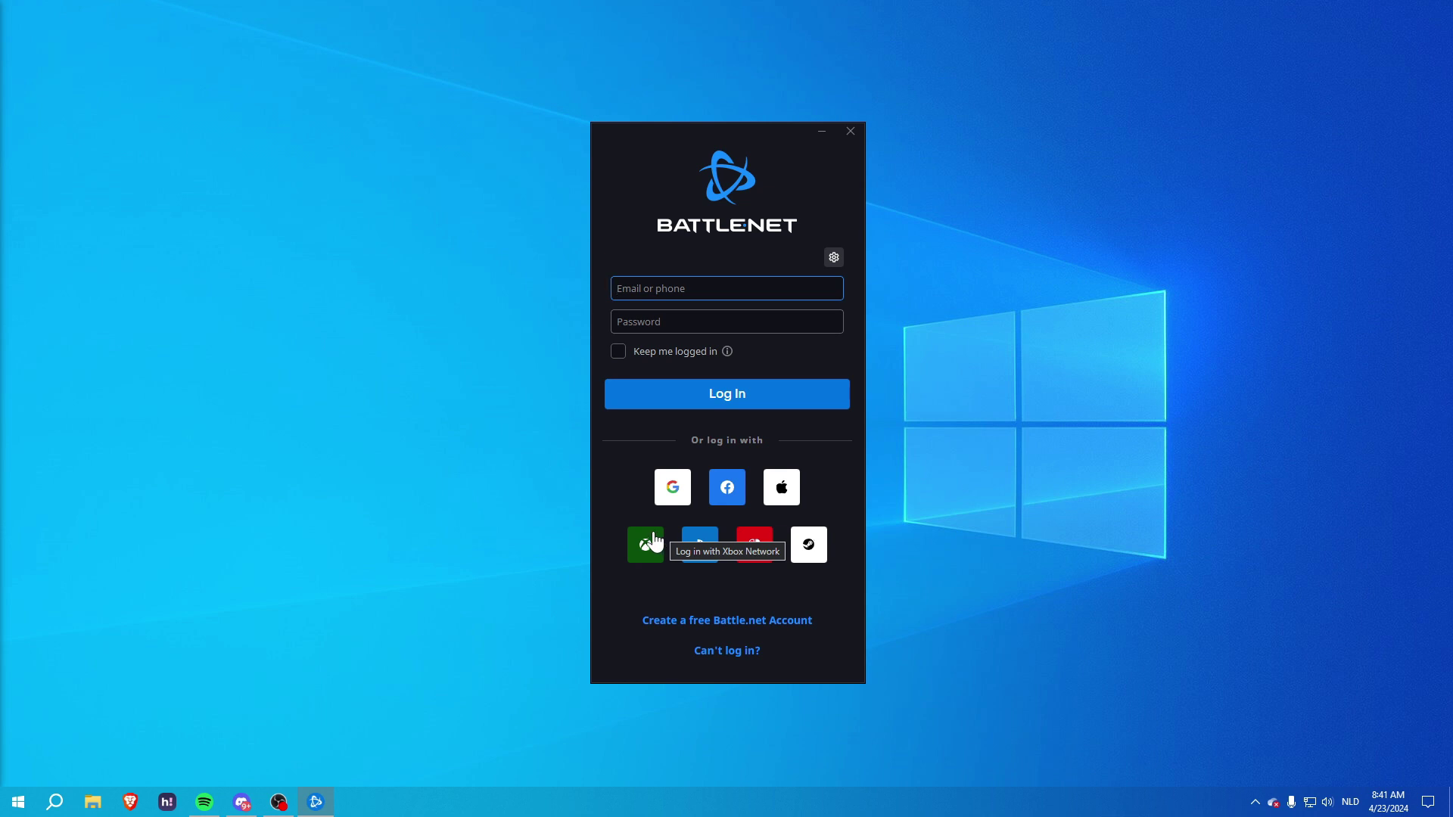
pyautogui.click(694, 630)
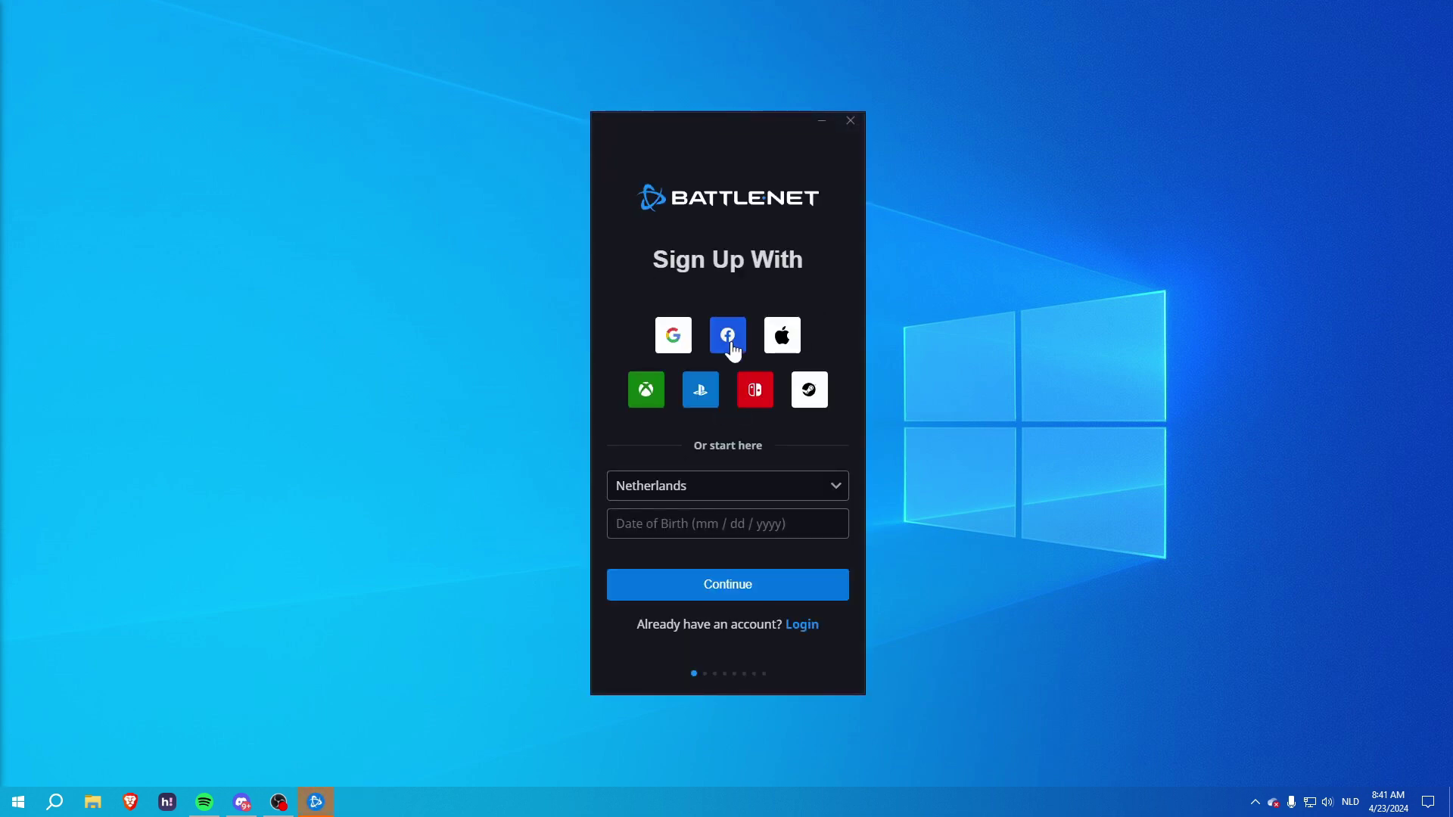
pyautogui.click(851, 120)
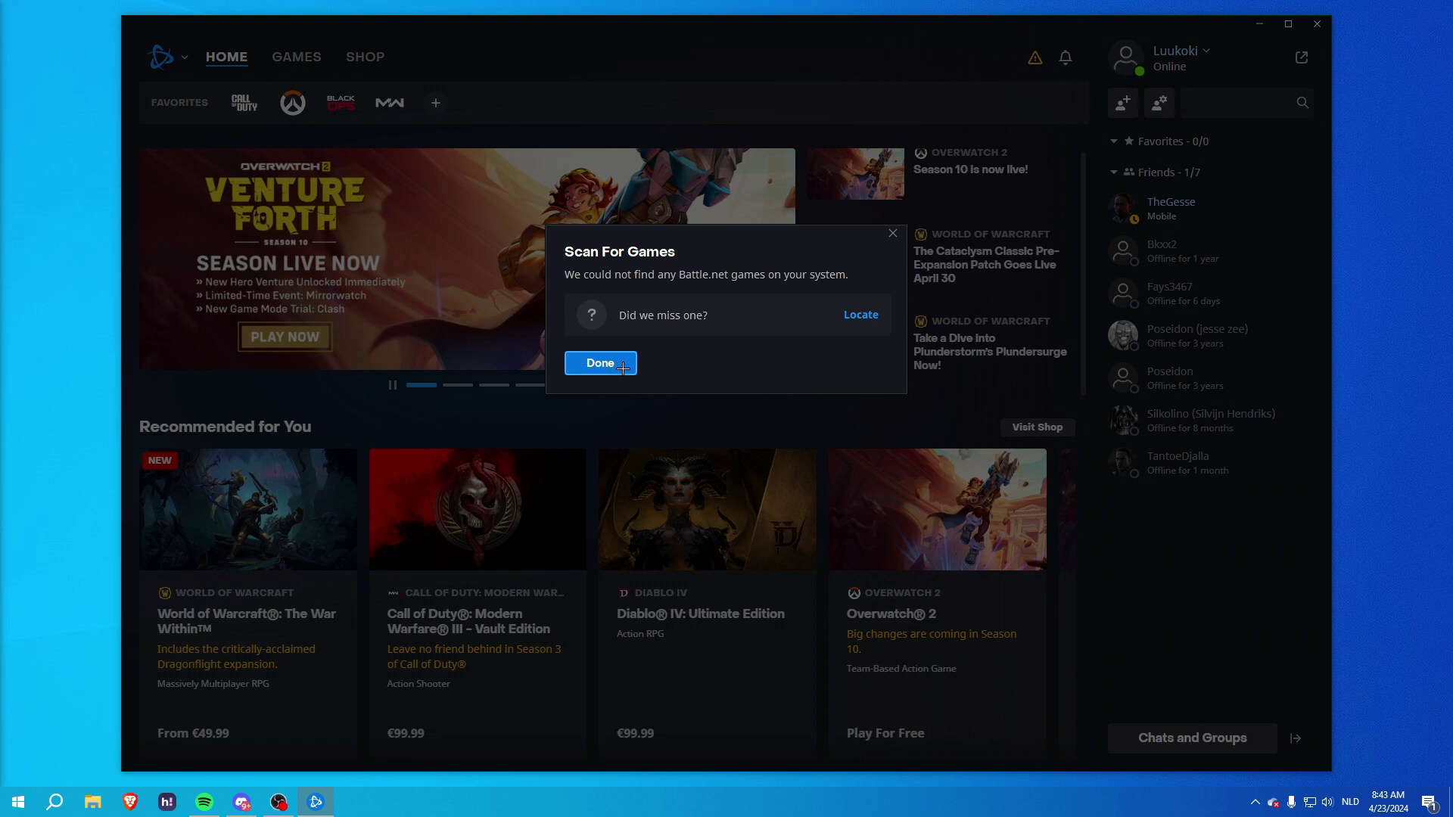
# Step: Dismiss the no-games-found notice, the Welcome dialog and the guided tour
pyautogui.click(623, 367)
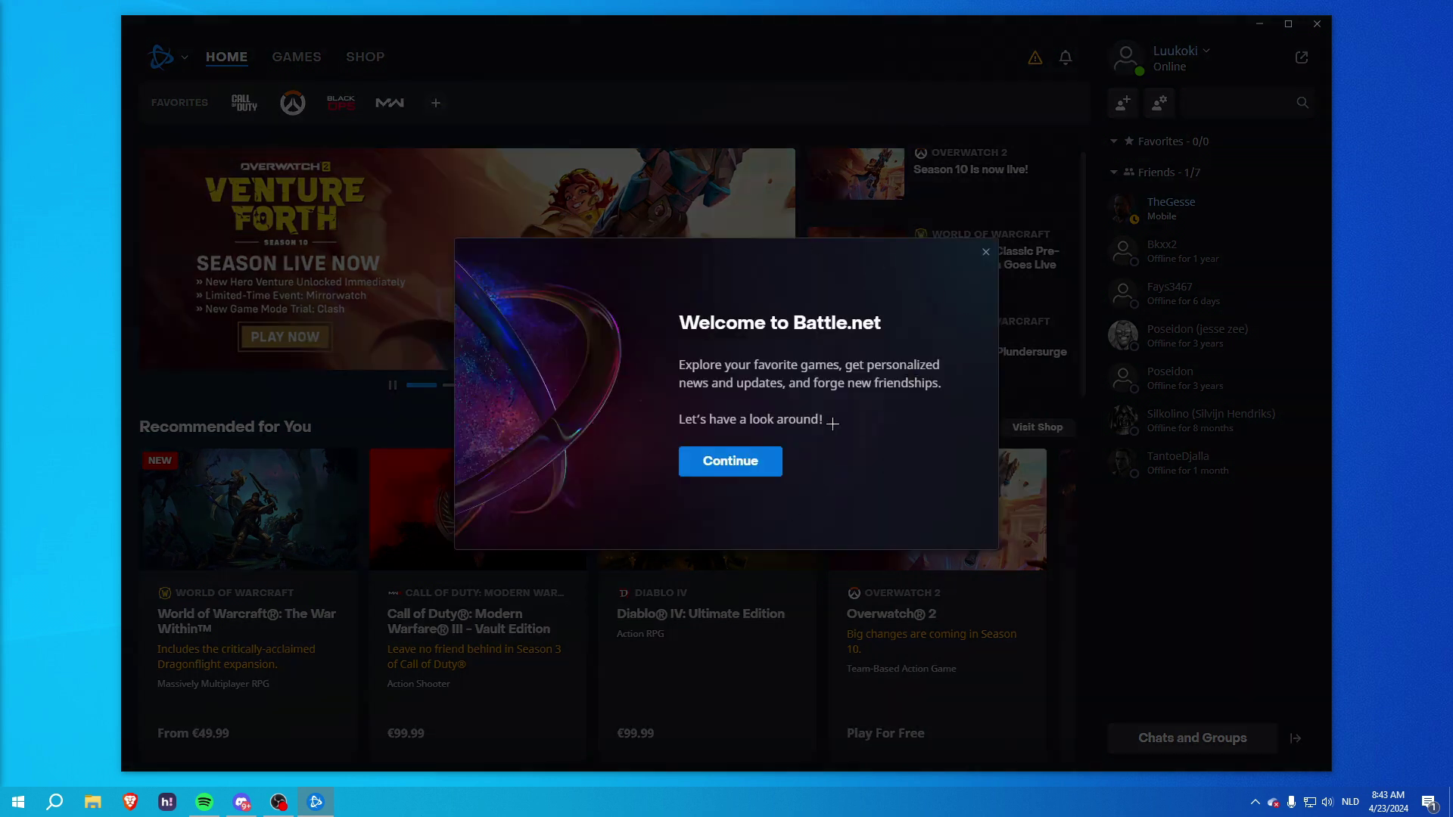
pyautogui.click(734, 469)
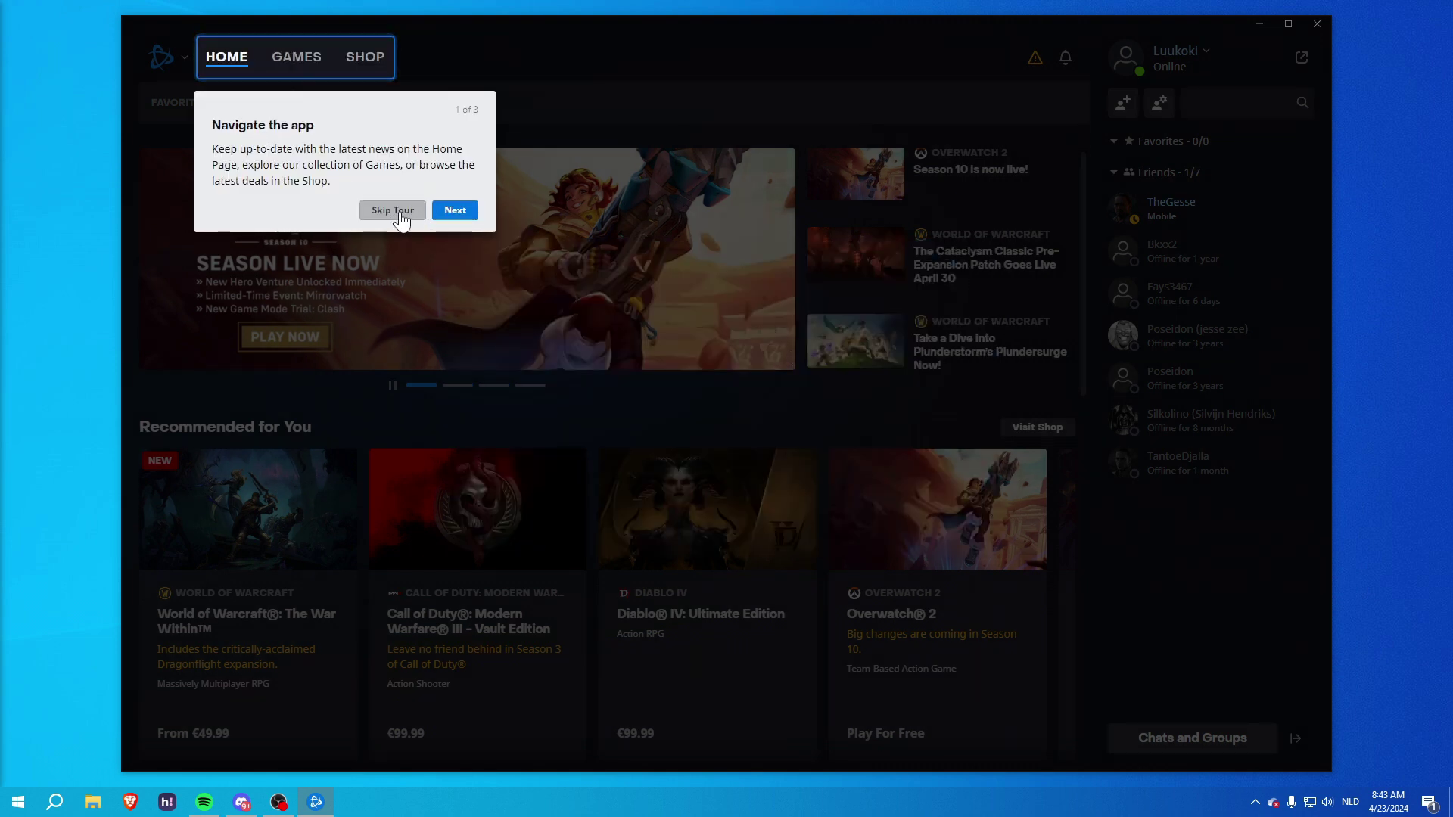
pyautogui.click(455, 211)
pyautogui.click(906, 224)
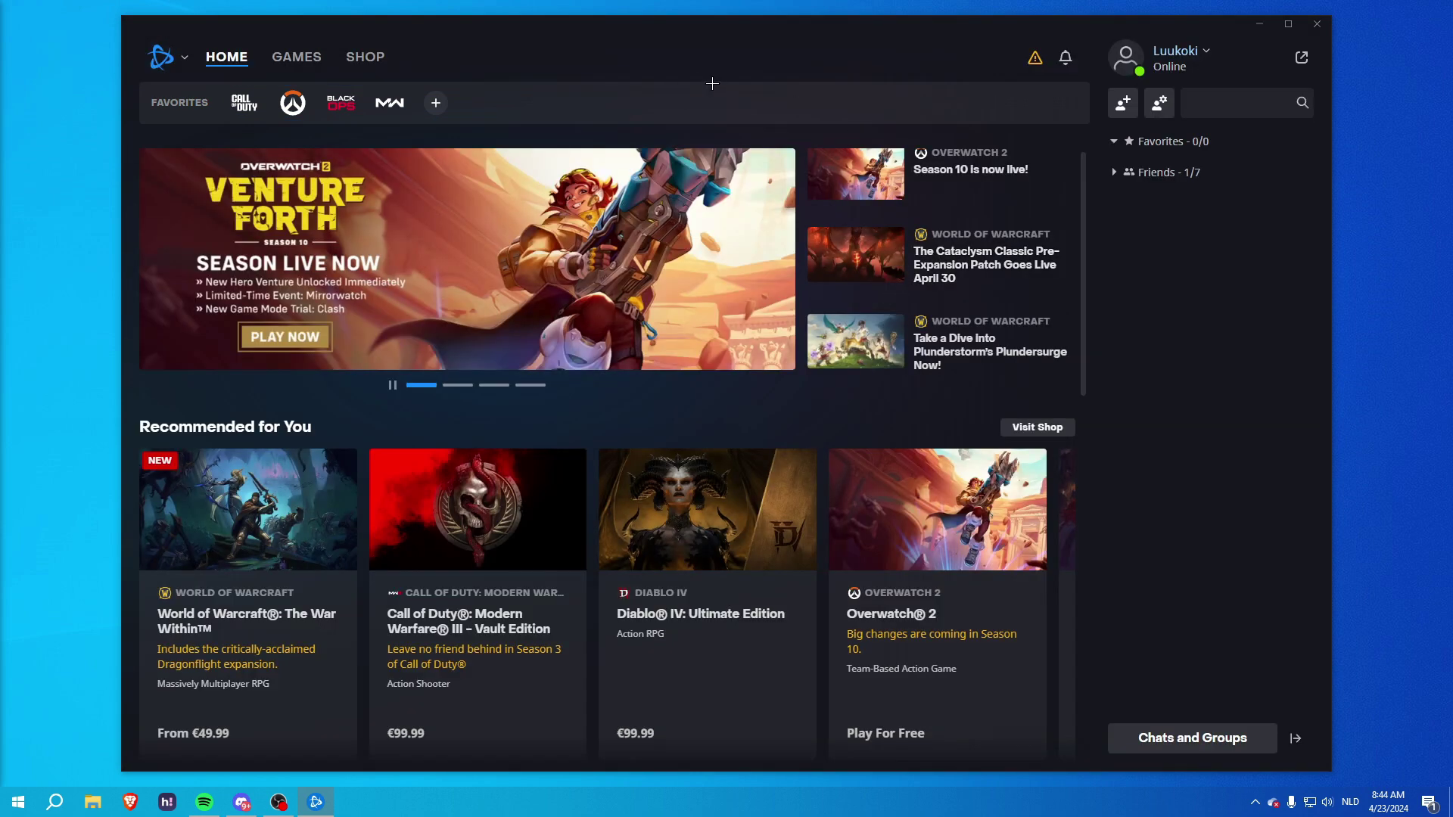
# Step: Browse the Shop page, then filter the Games library to Installed and back to all games
pyautogui.click(293, 68)
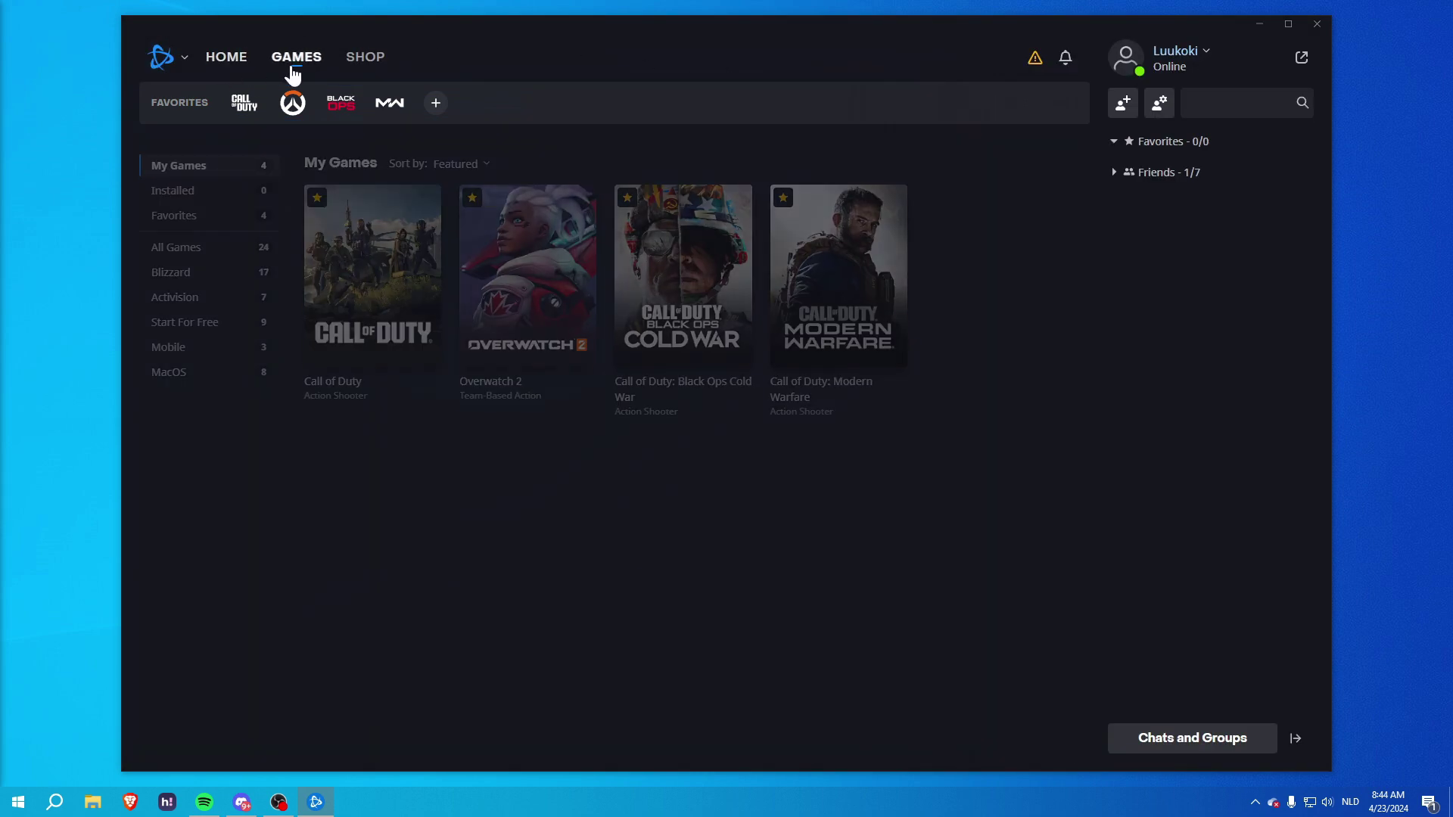
pyautogui.click(348, 71)
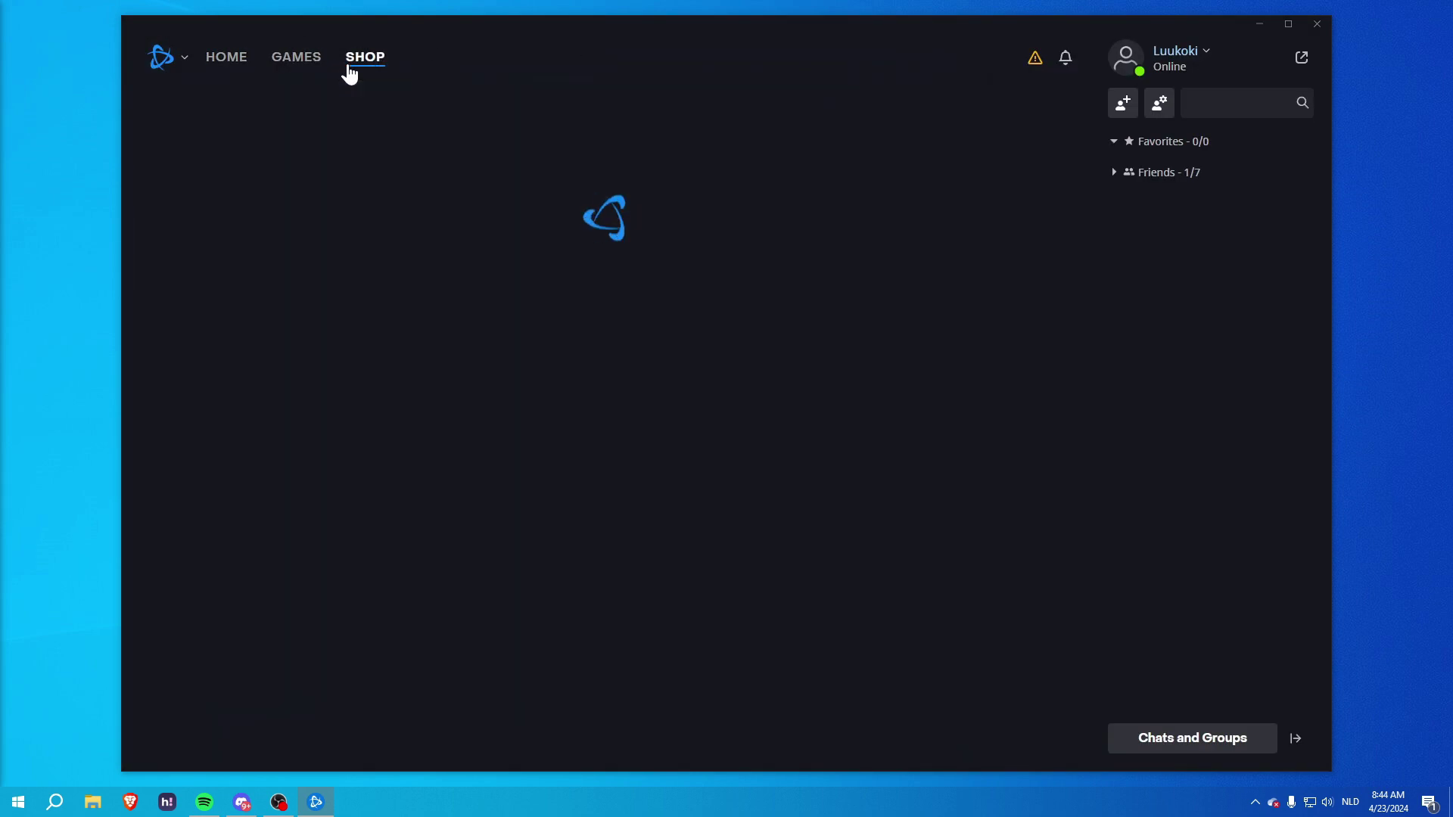
pyautogui.scroll(-12, 730, 271)
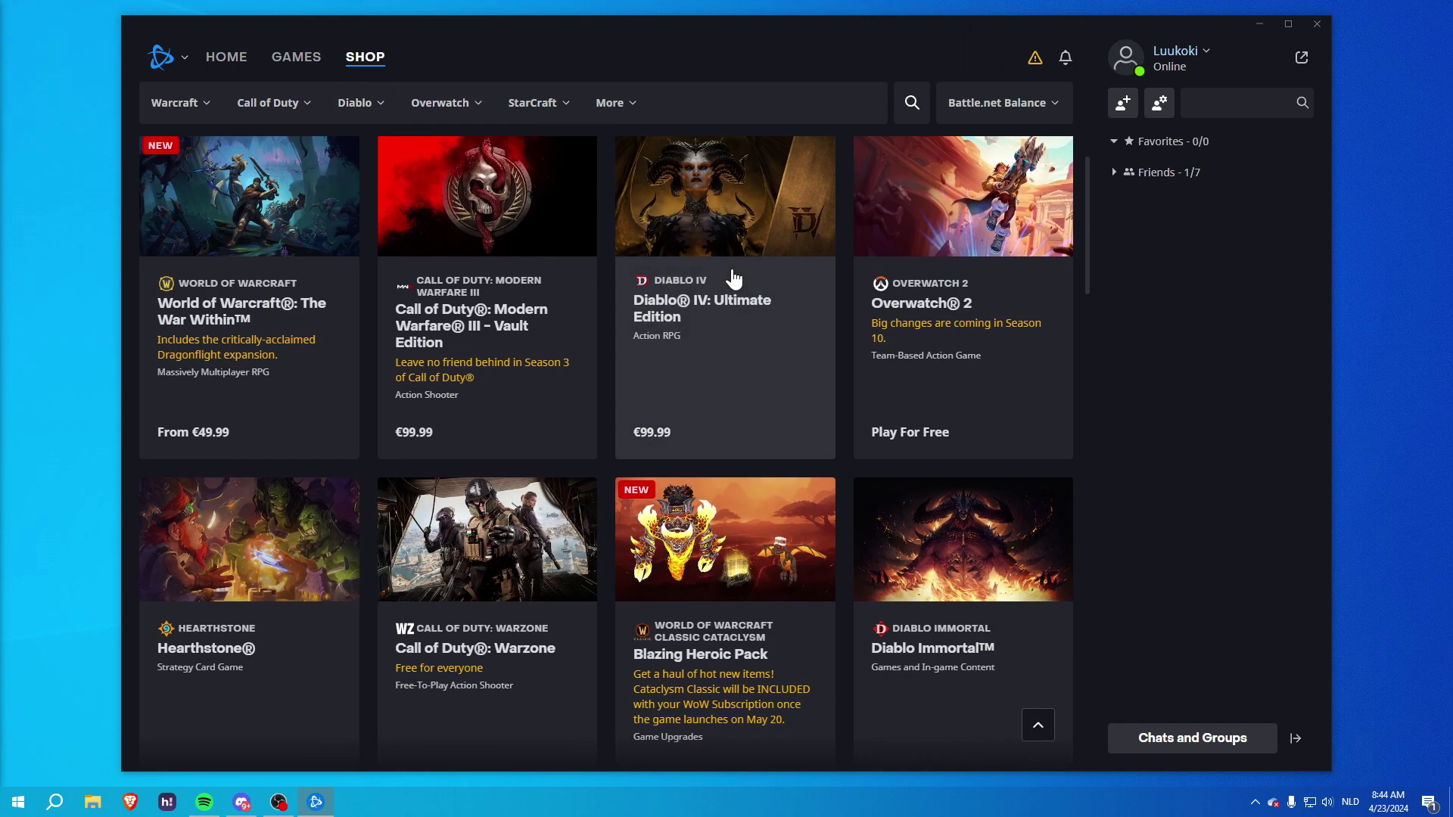
pyautogui.scroll(4, 730, 269)
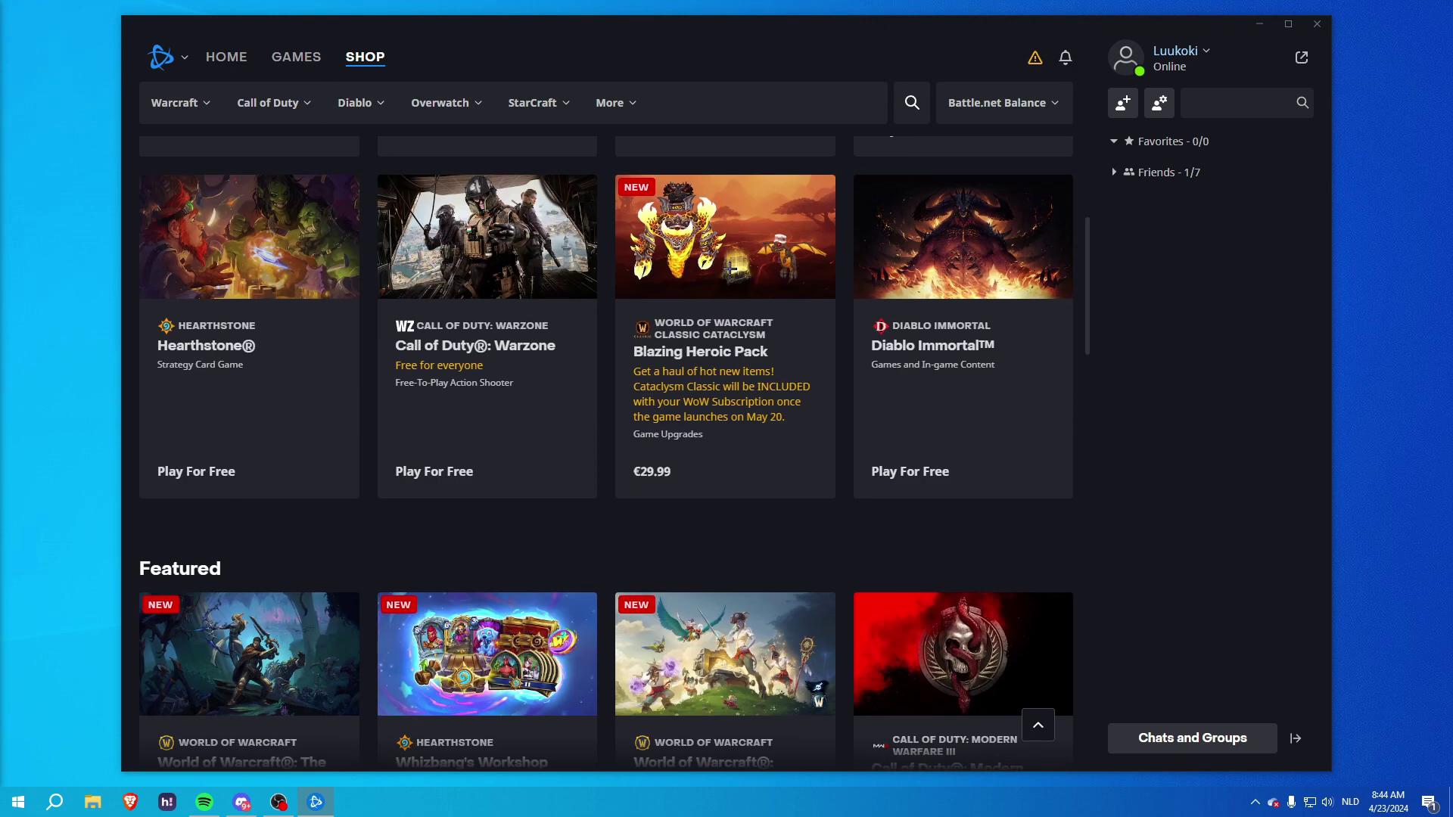
pyautogui.click(297, 59)
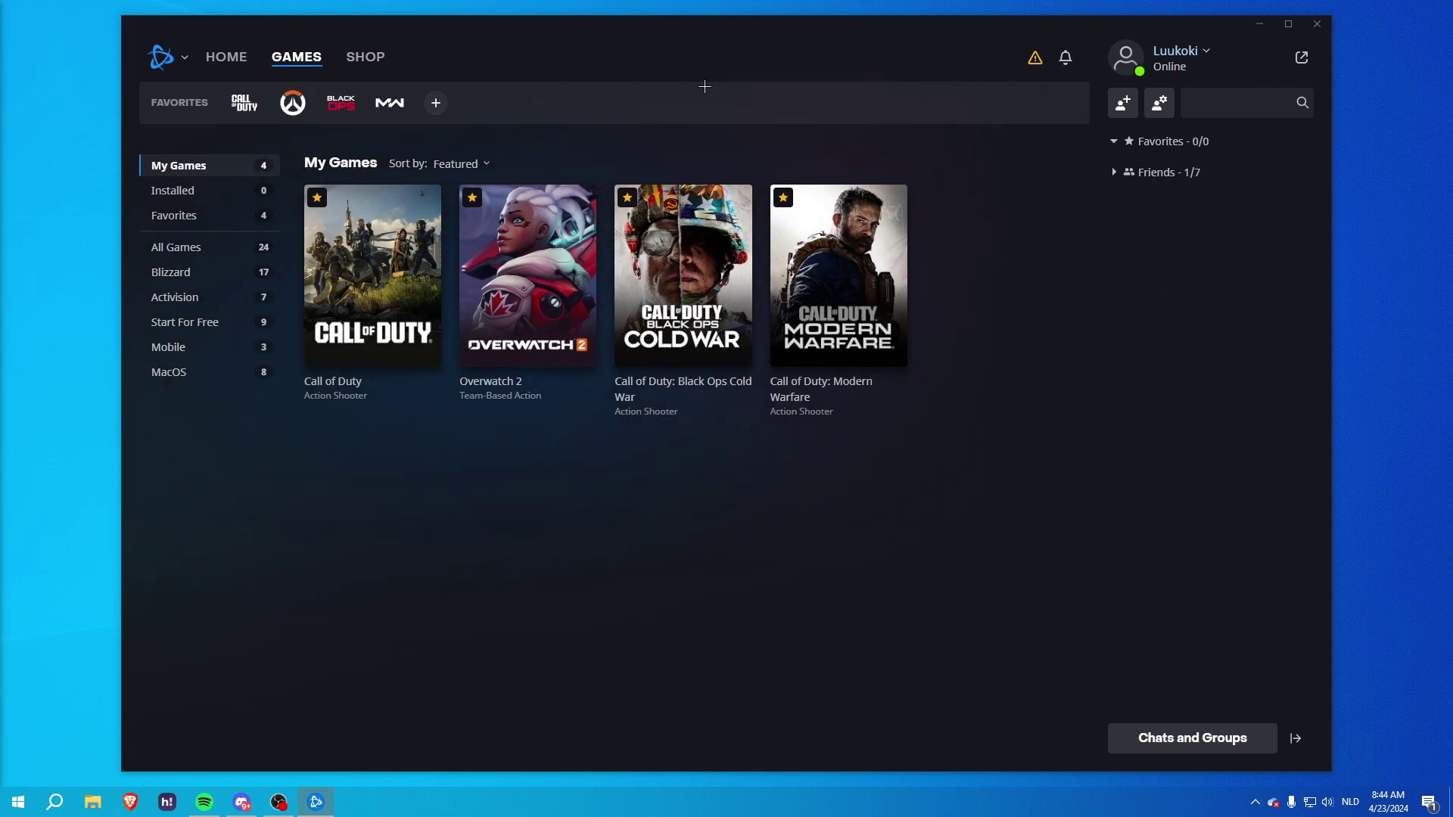
pyautogui.click(231, 192)
pyautogui.click(236, 168)
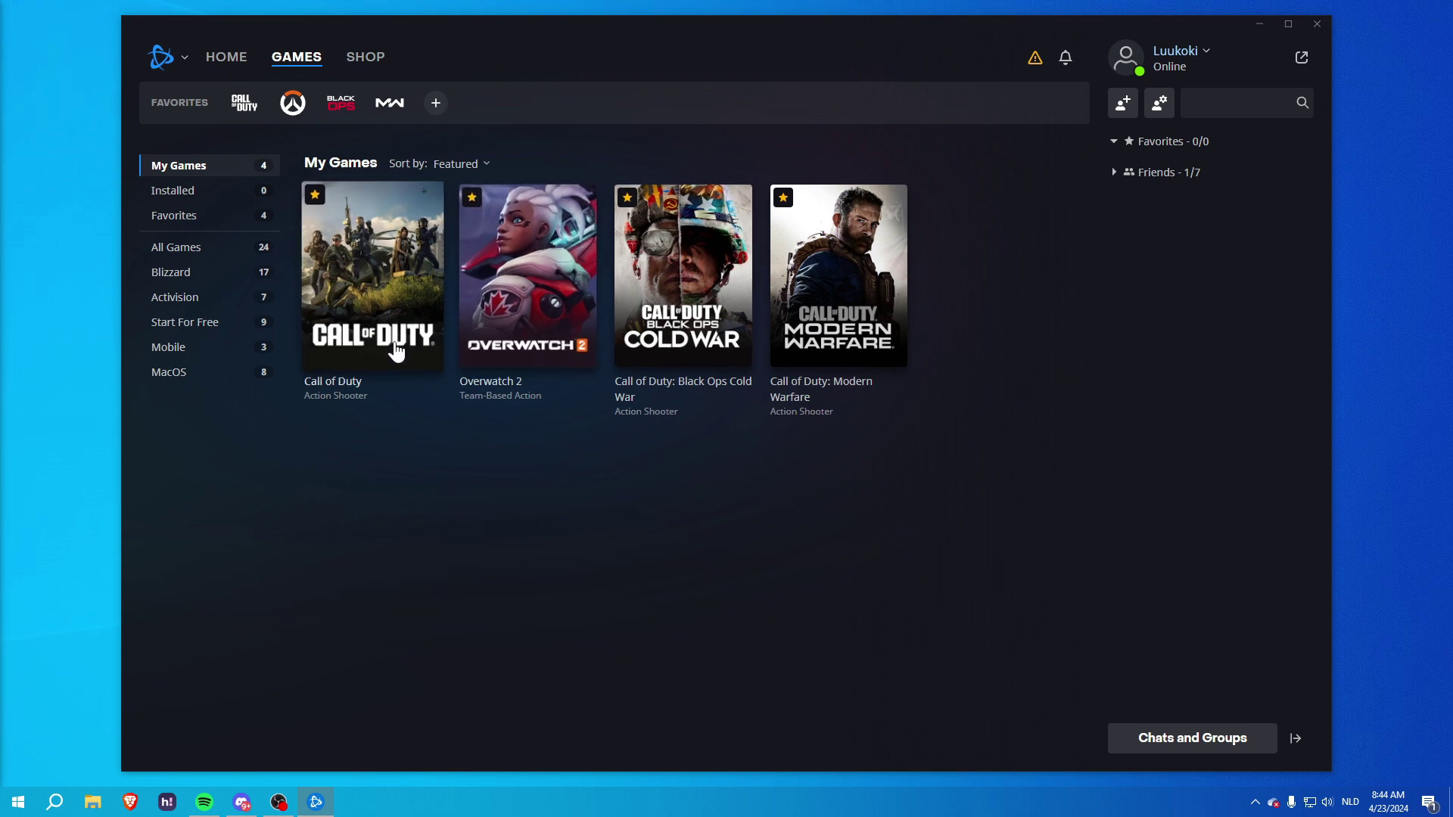
# Step: Return to the Home page, scroll its content, and open then close the Battle.net menu
pyautogui.click(217, 70)
pyautogui.scroll(-5, 632, 358)
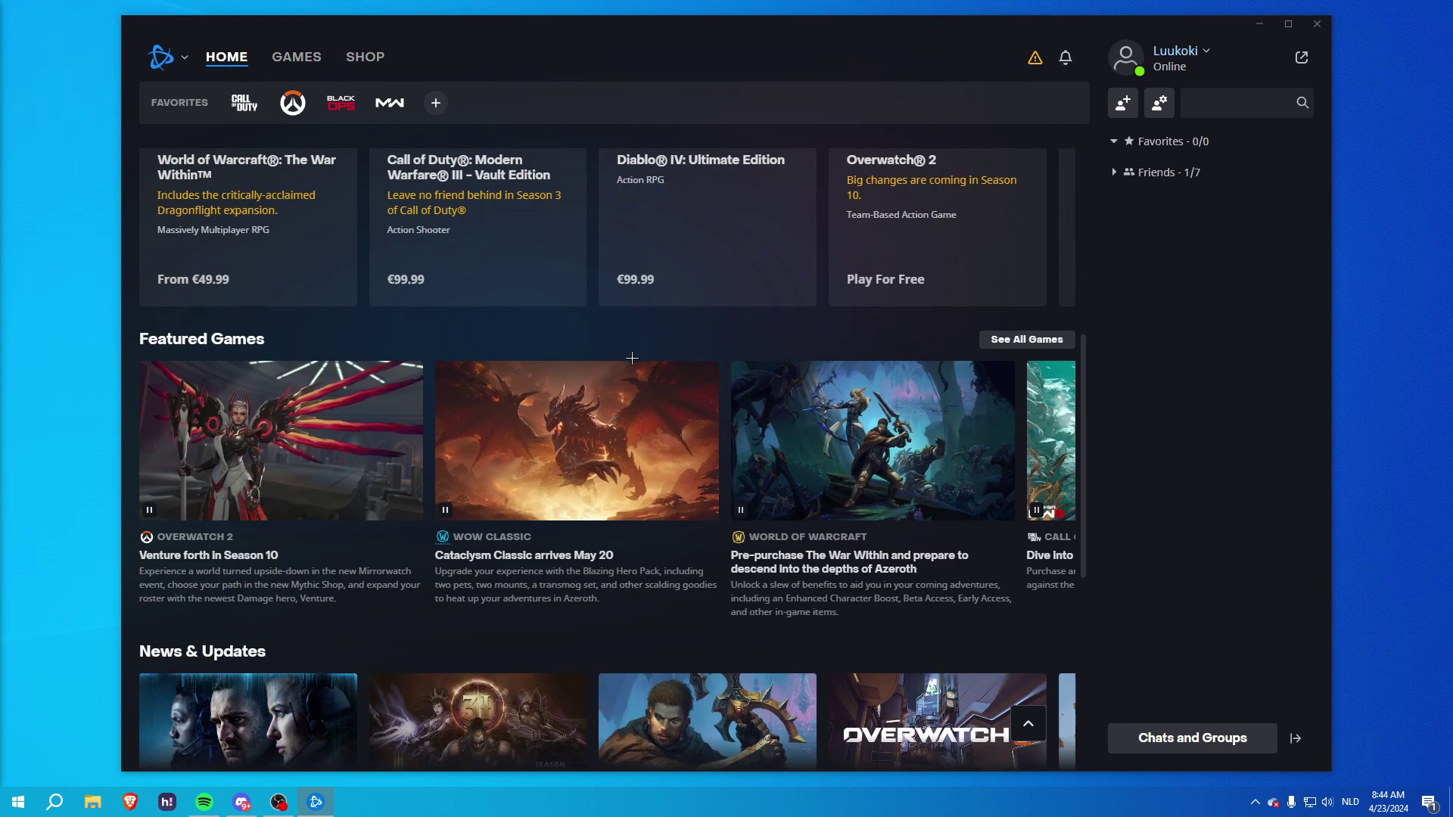
pyautogui.scroll(5, 631, 358)
pyautogui.click(185, 65)
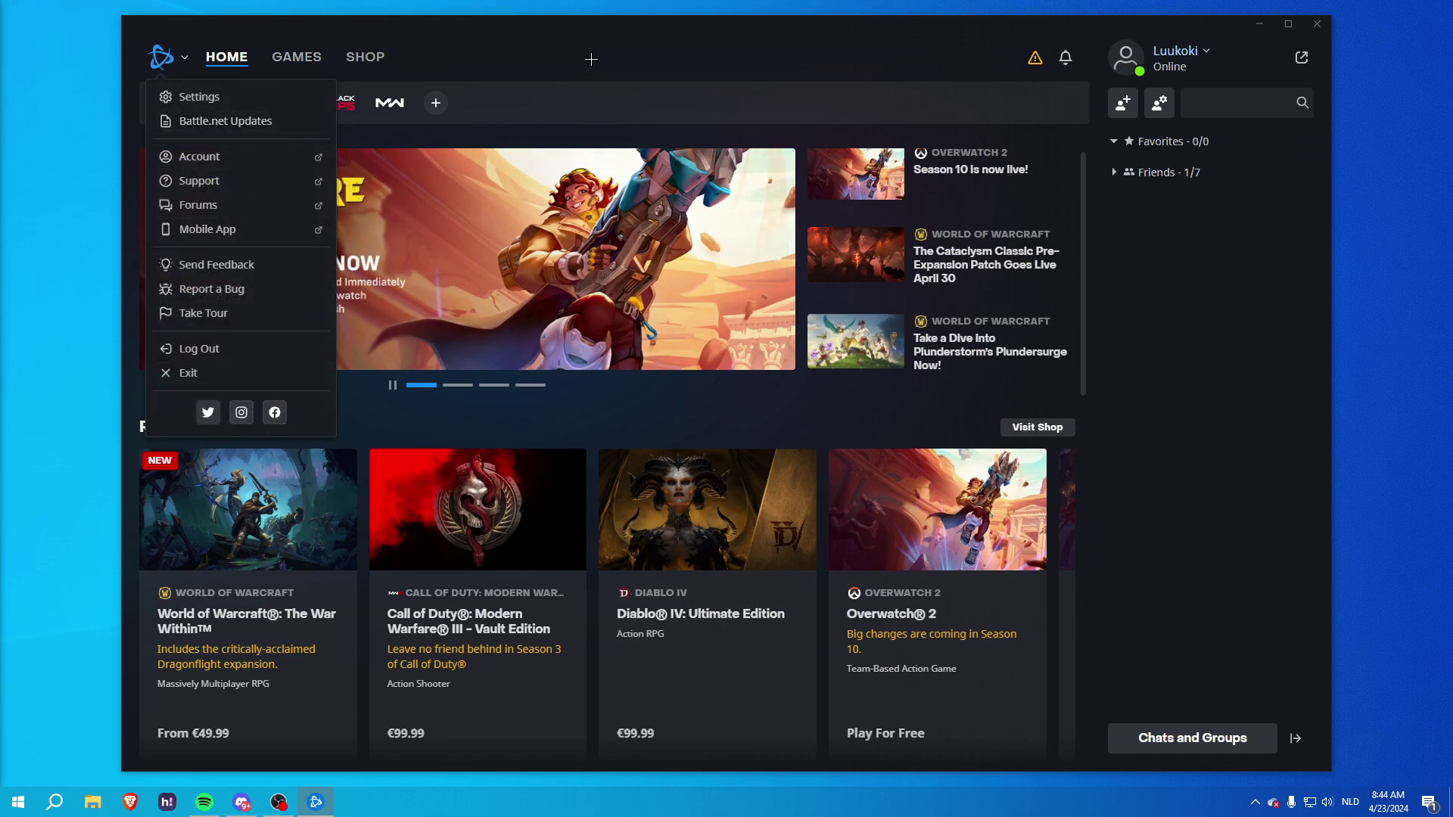
pyautogui.click(162, 57)
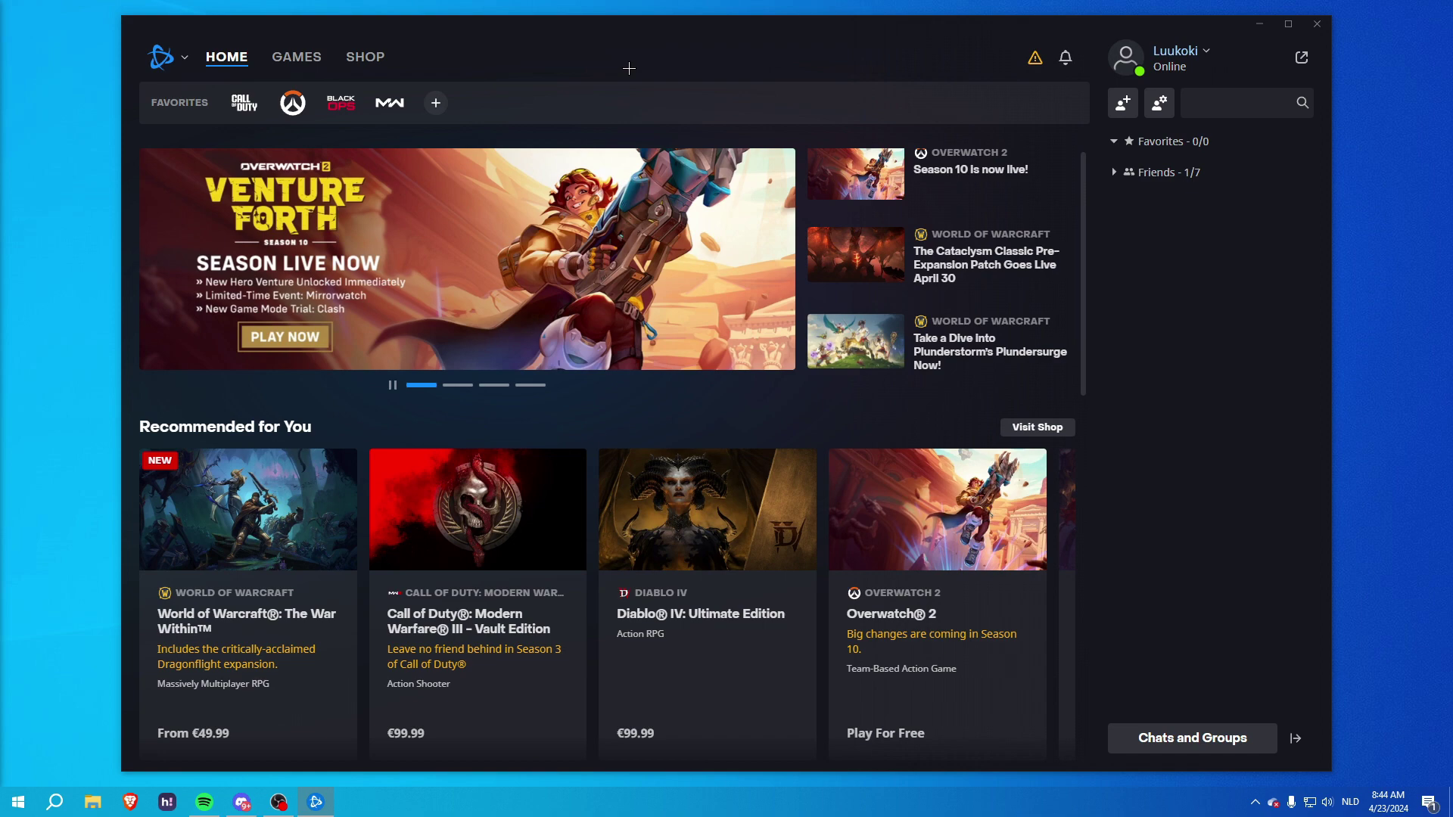